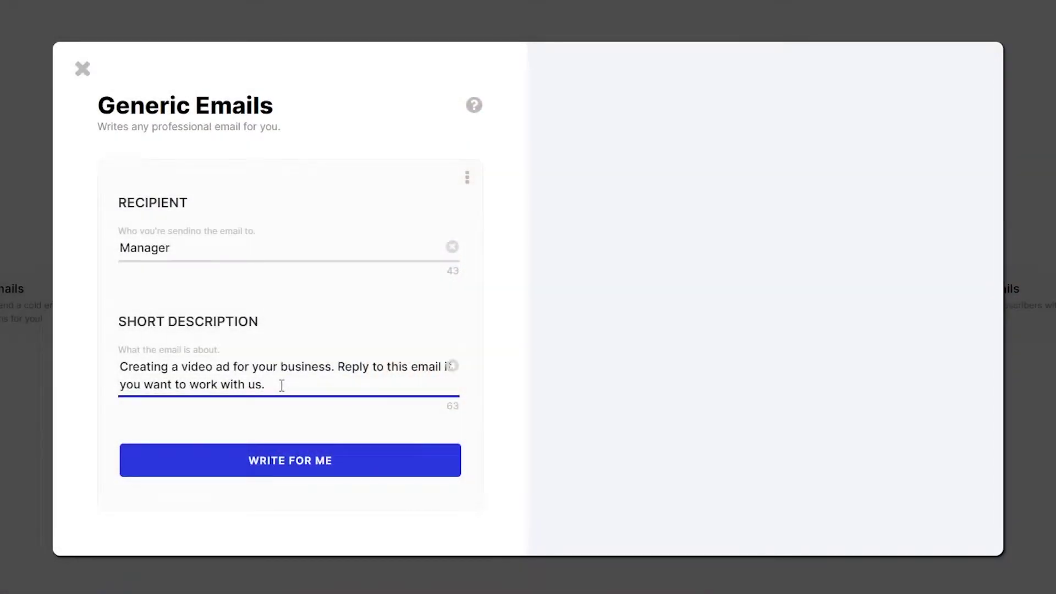
Generate WordHero emails to a manager offering to create a video ad for their business.
left_click(341, 465)
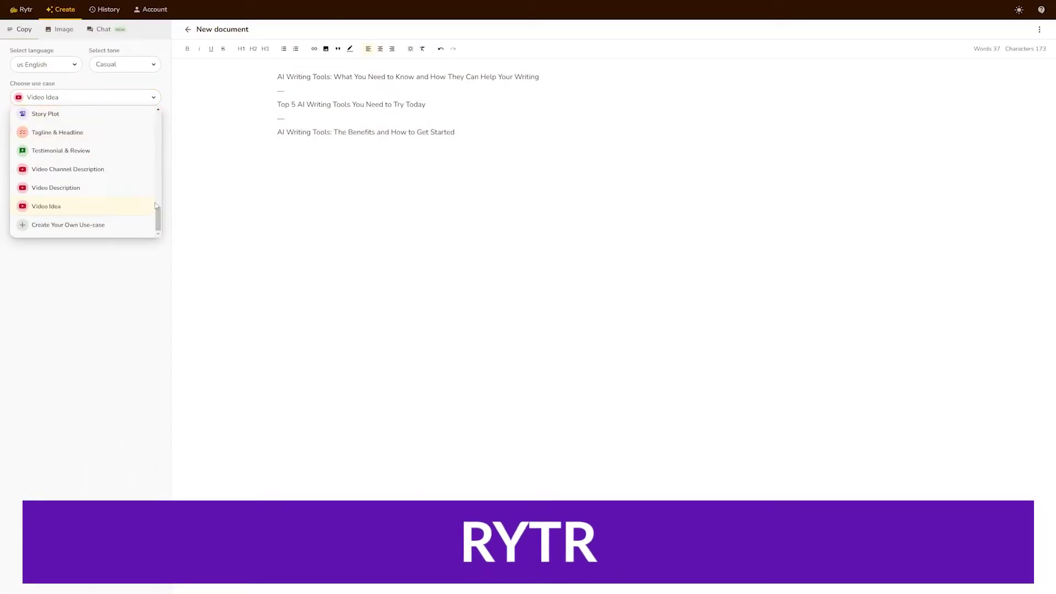
Choose Blog Section Writing with topic 'Why are AI writing tools so awesome?' and keywords 'ai writing, wordpress'.
scroll(156, 206, "up", 15)
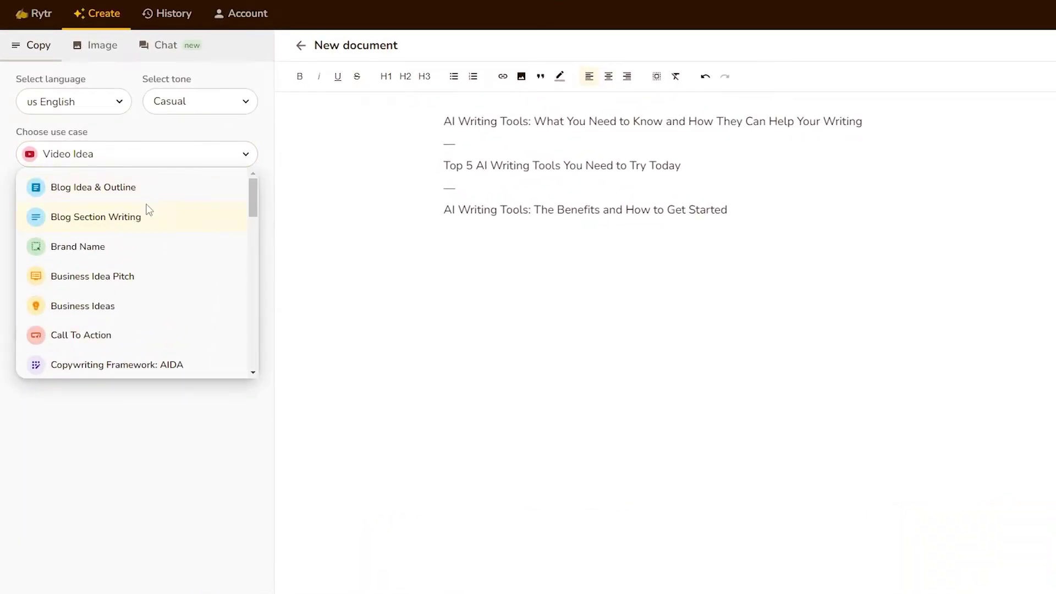
left_click(148, 209)
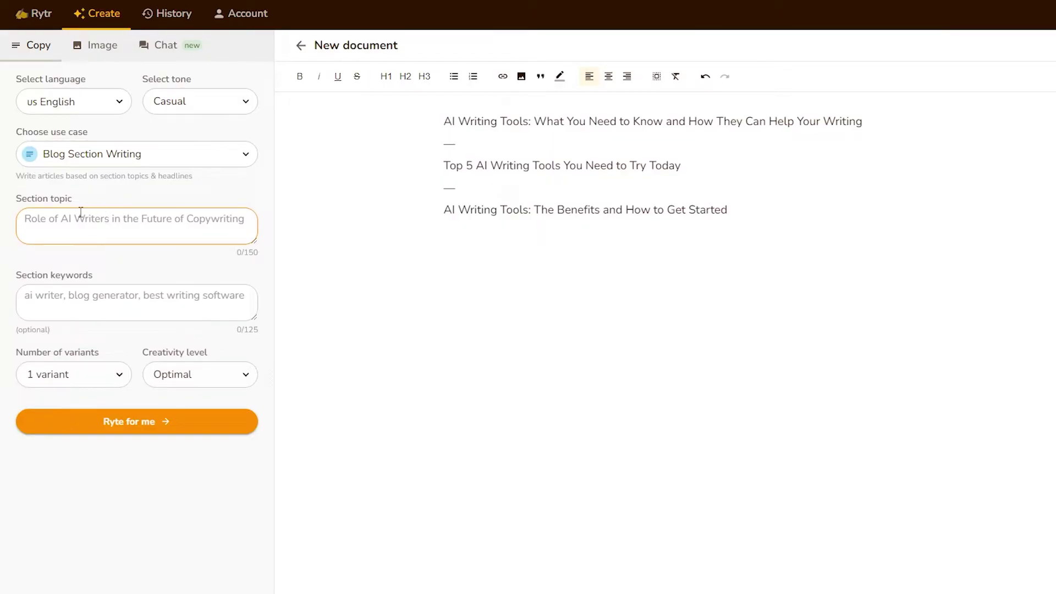
type("Why are")
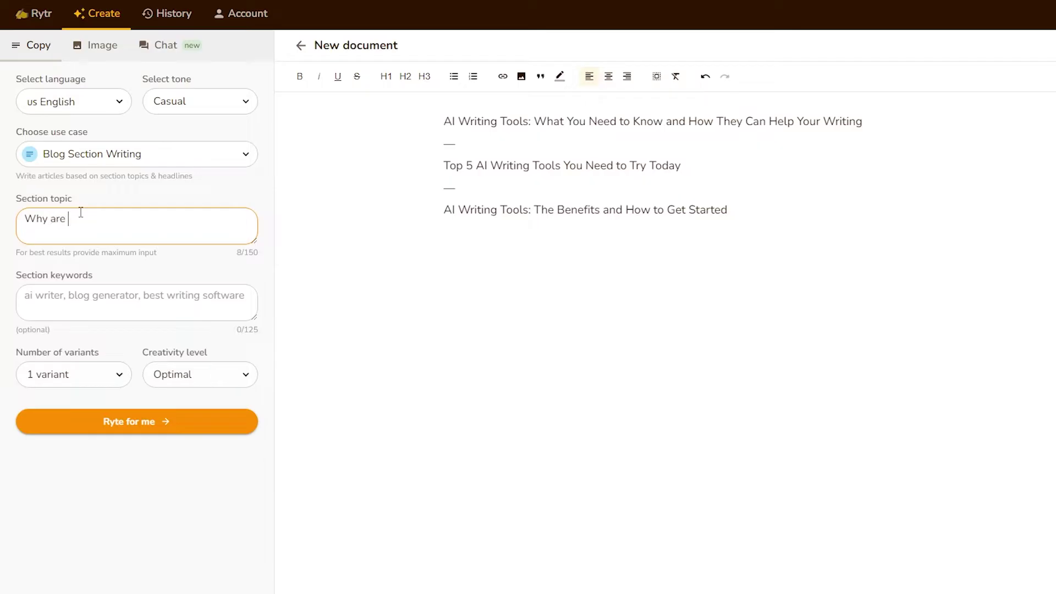
type(" AI writing tools so awesome?")
left_click(111, 300)
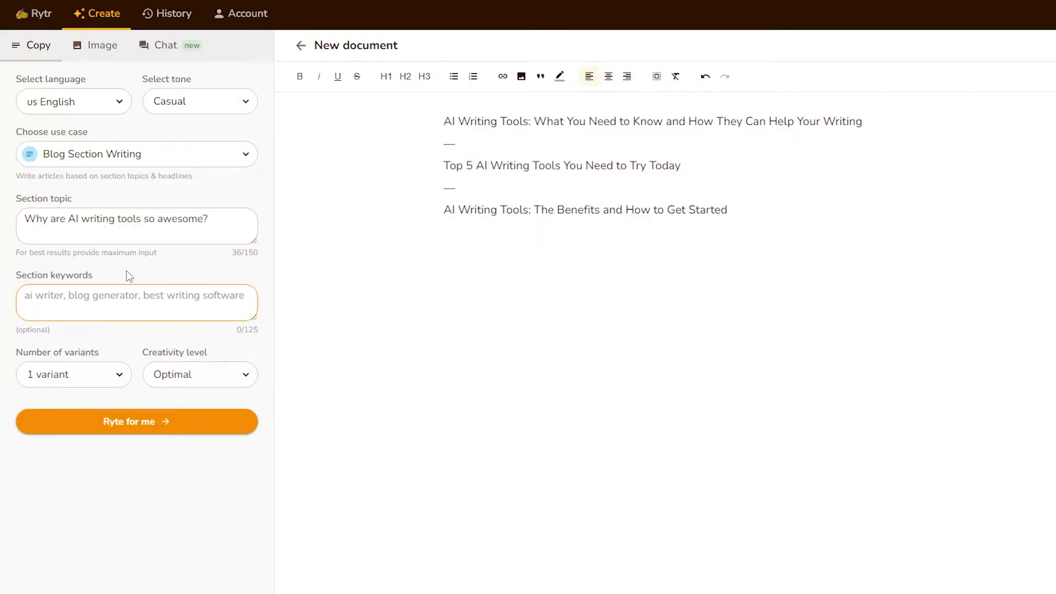
type("ai writing")
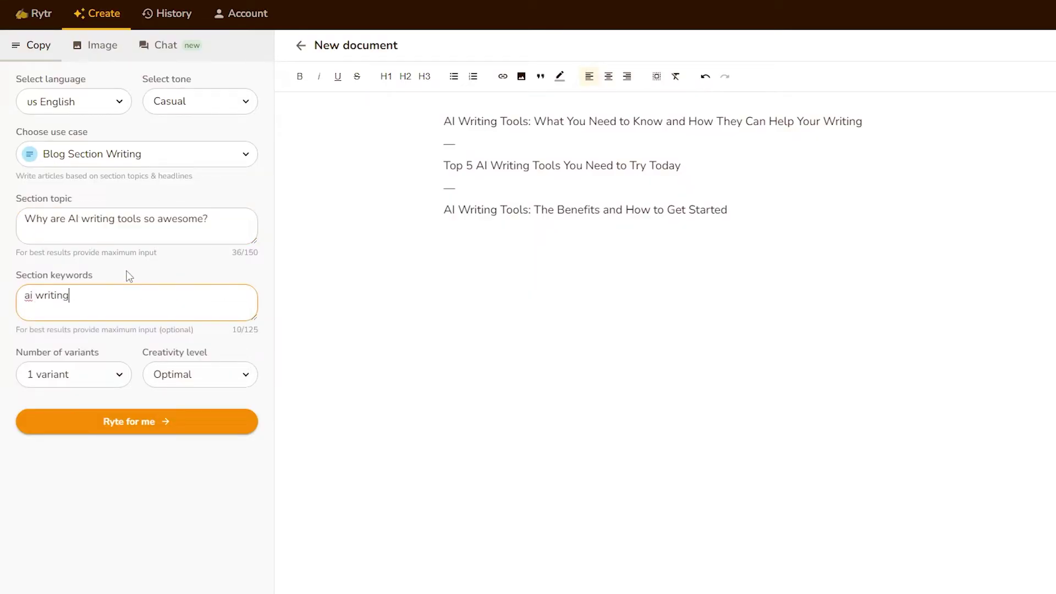
type(", wordpress,")
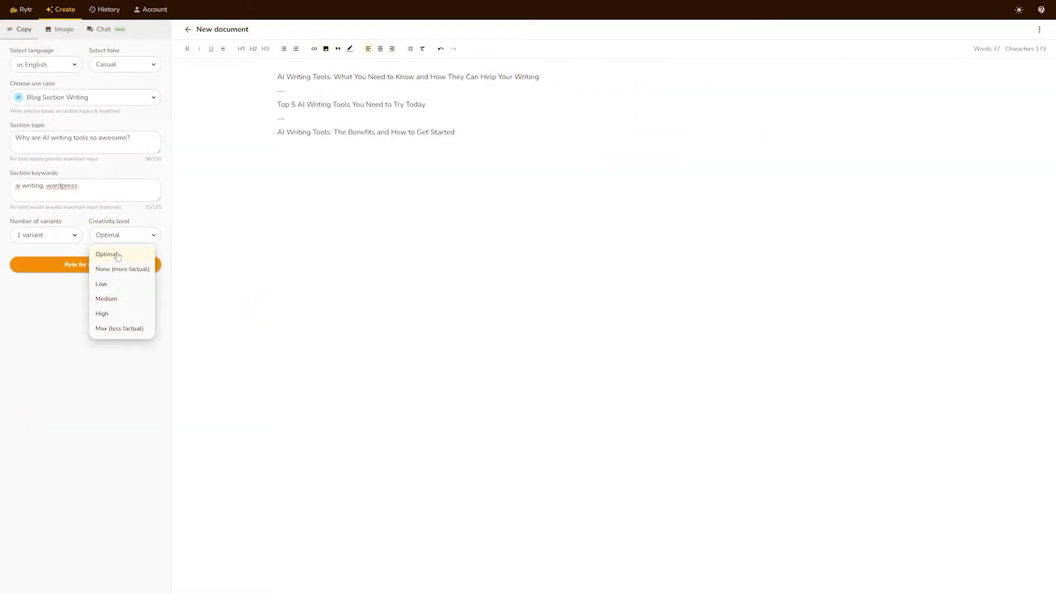
left_click(181, 430)
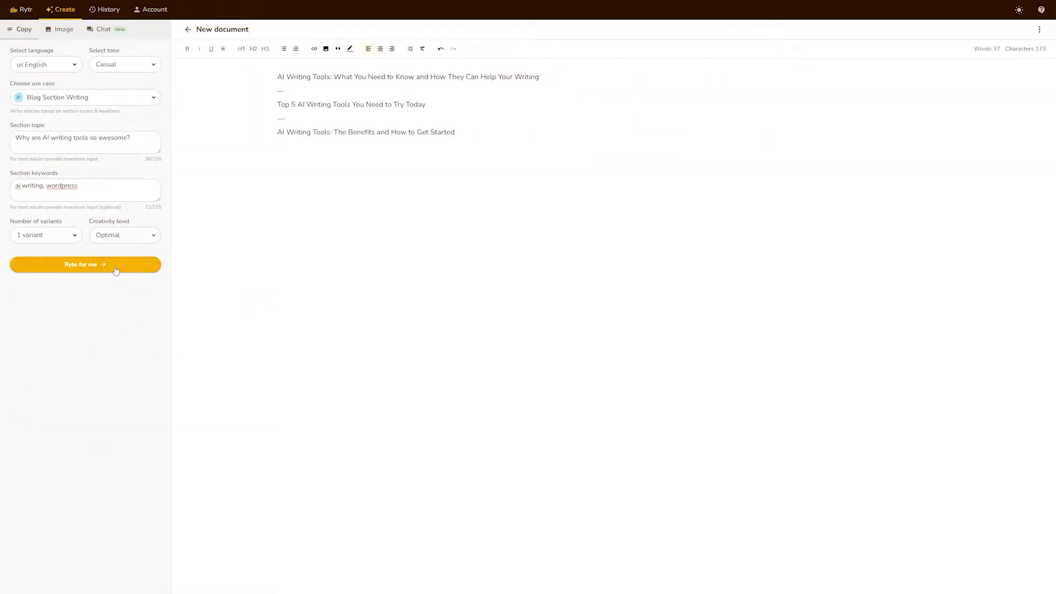
Generate the blog section paragraph, switch the tone to Enthusiastic, and start retyping the topic ('How can yo').
left_click(115, 269)
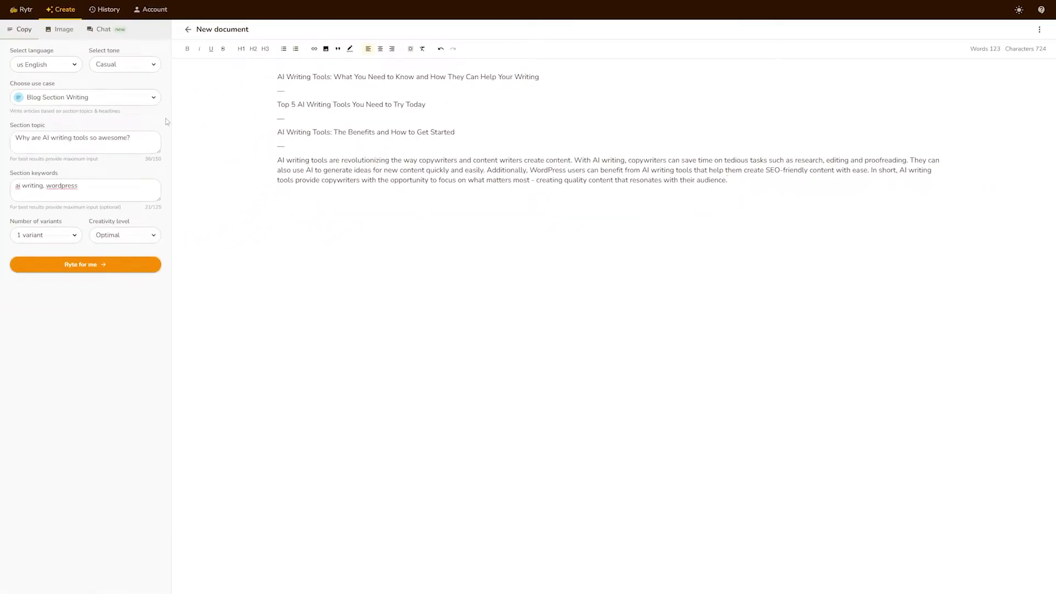
left_click(124, 69)
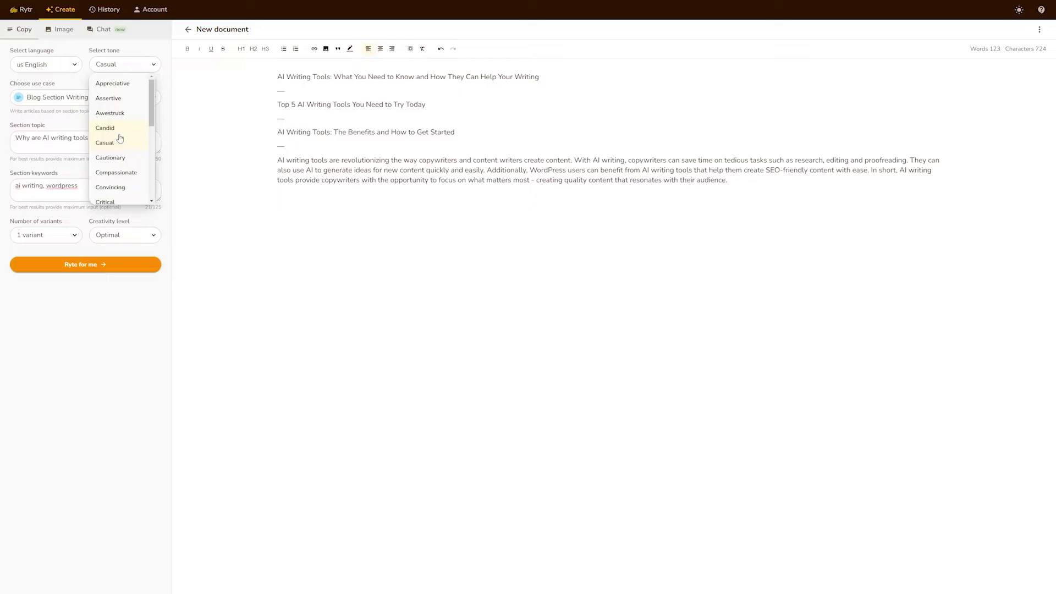
scroll(138, 135, "down", 3)
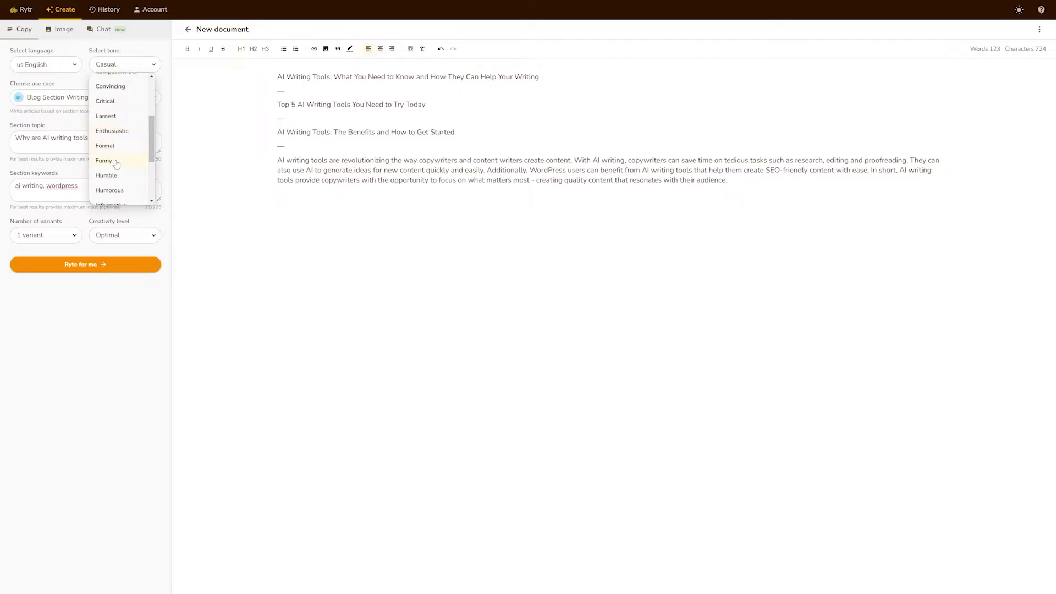
left_click(124, 132)
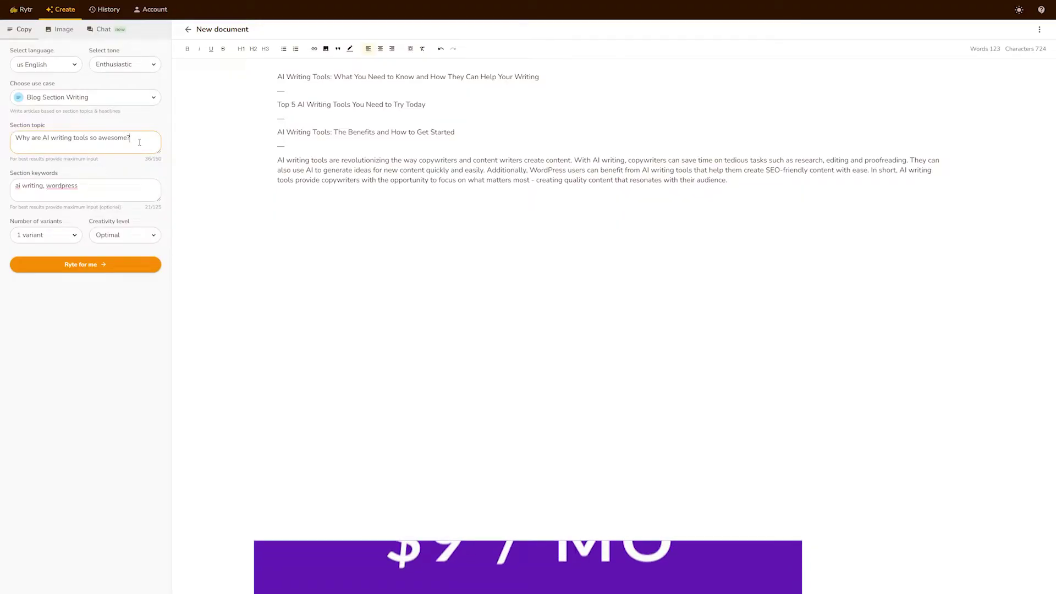
left_click_drag(140, 143, 16, 137)
type("How can yo")
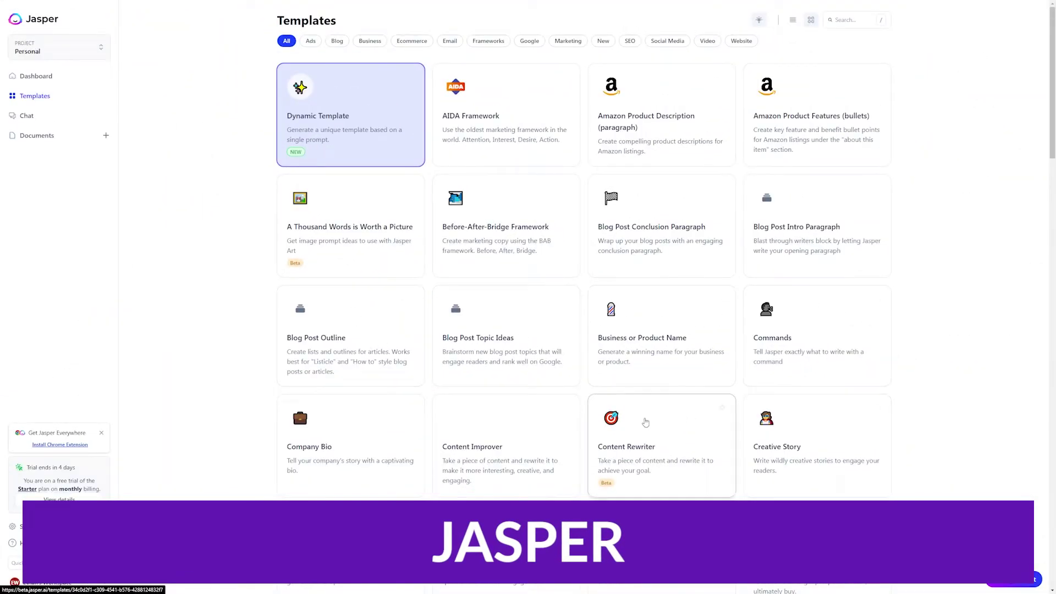
Open a Jasper blog post template and begin entering the blog topic.
scroll(302, 431, "down", 3)
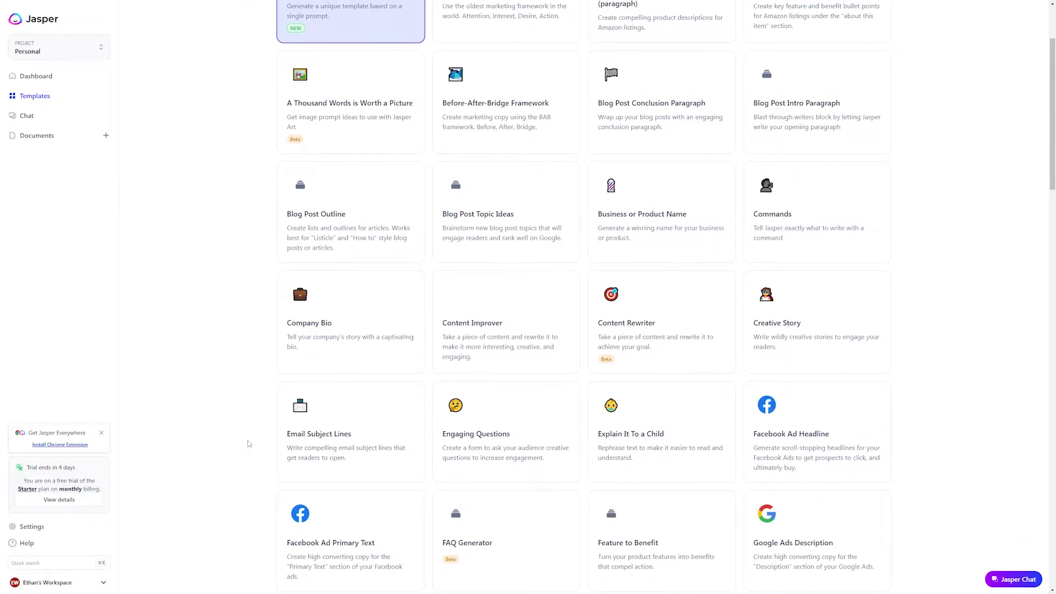
left_click(387, 318)
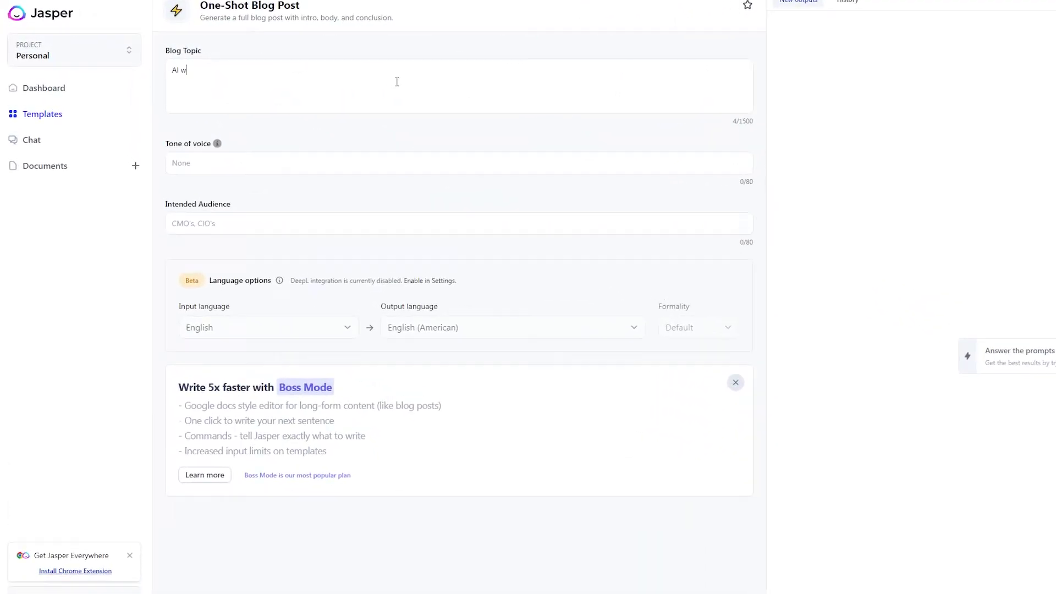
type("riting, wordpress")
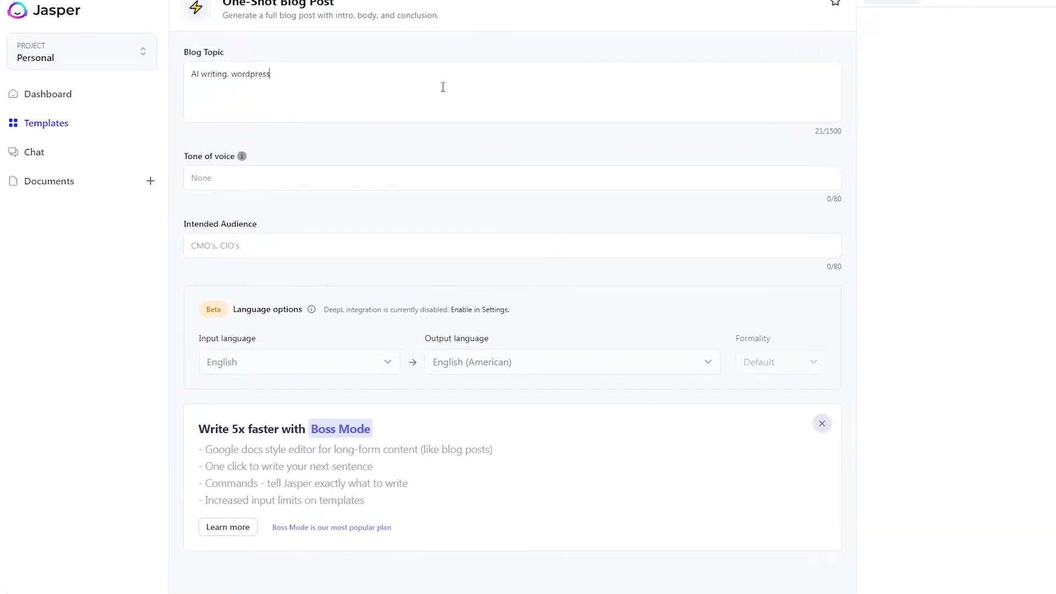
Set tone 'casual, relaxed' and audience 'Bloggers, web developers', generate the post, then begin Sudowrite's story prompt.
left_click(433, 178)
type("casual, relaxed")
left_click(294, 245)
type("Bloggers, web developers")
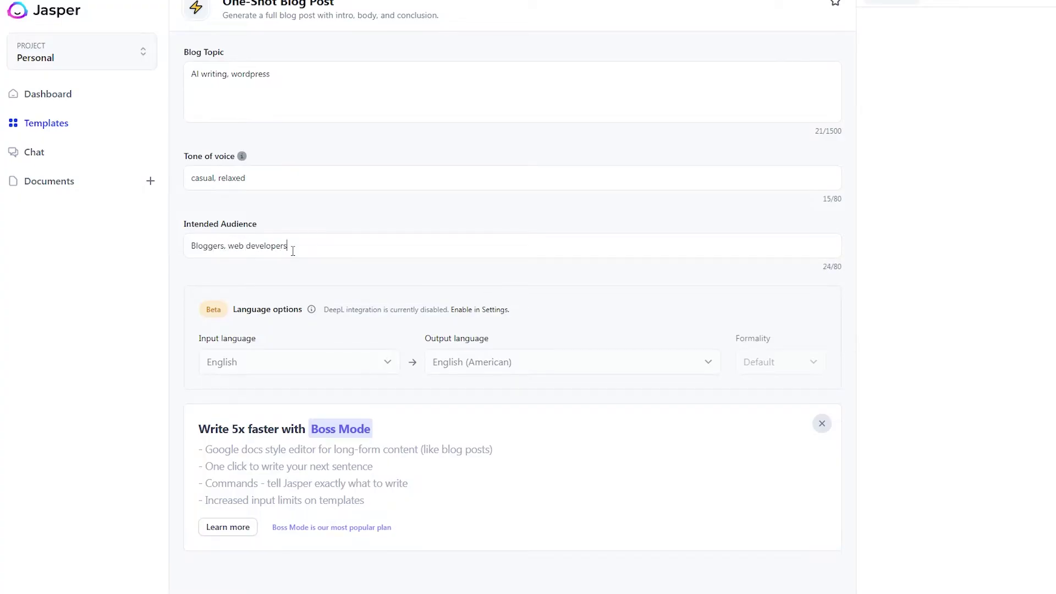
key("ctrl+Return")
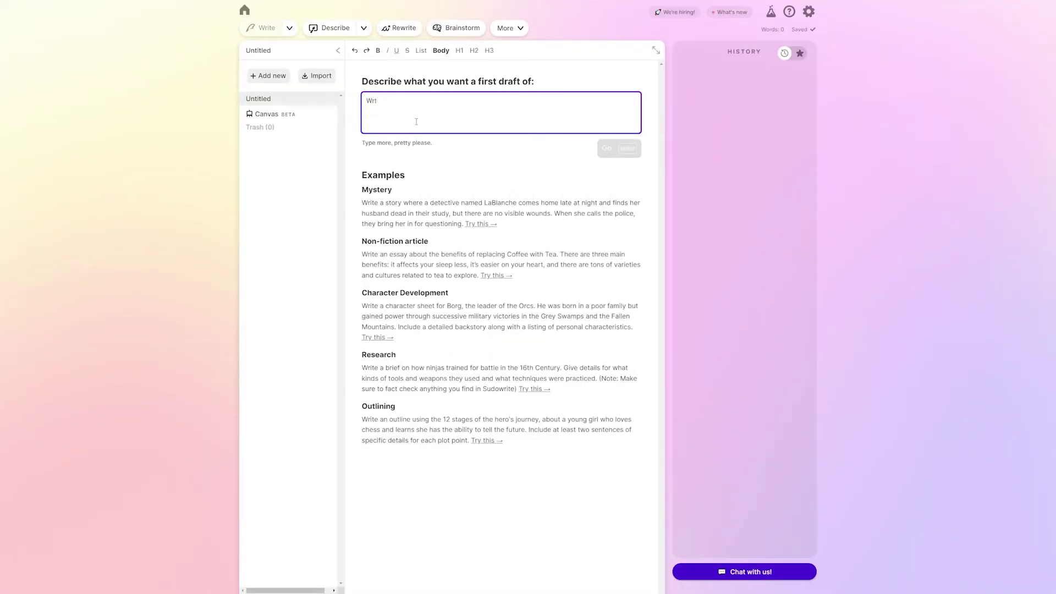
type("te a 300")
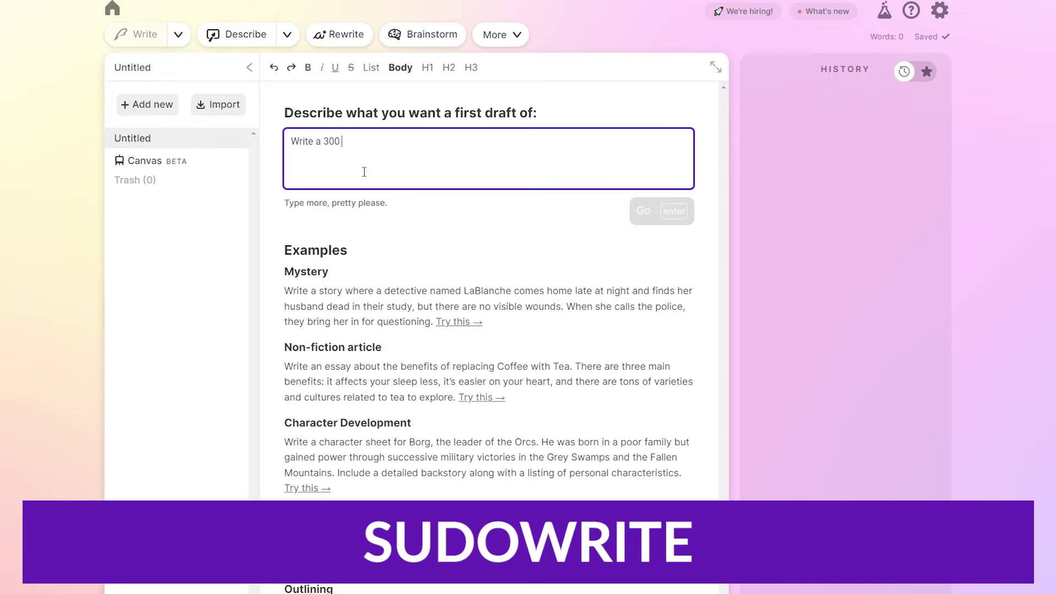
type(" word story about ")
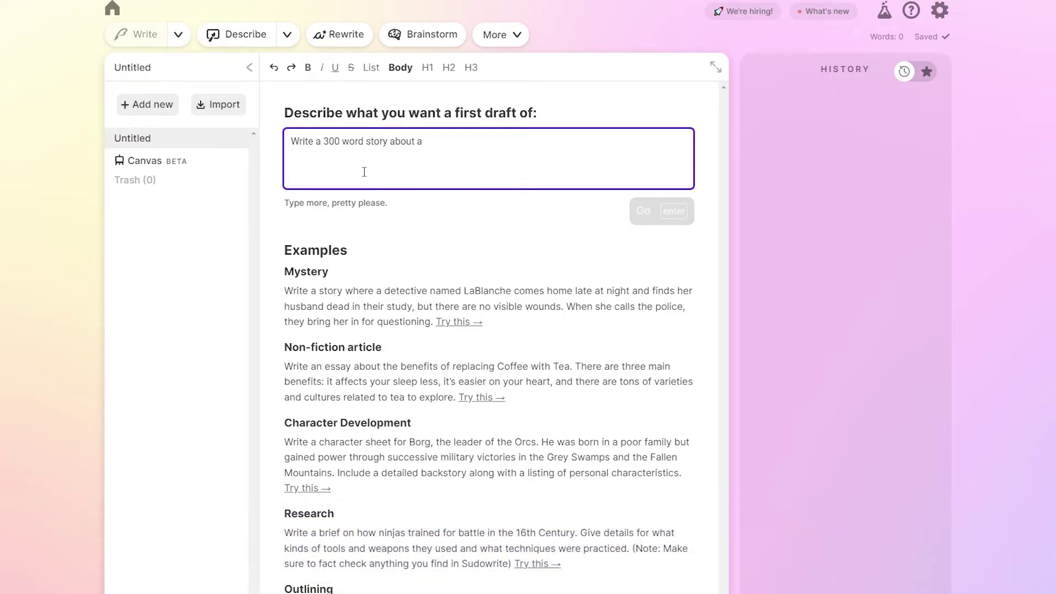
type("a")
Complete the 300-word story prompt about struggling author John and generate a Sudowrite first draft.
type("struggling author trying to use the power of AI to write articles. The hero of the story is John, a 30-something aspiring author trying to make a name for himself.")
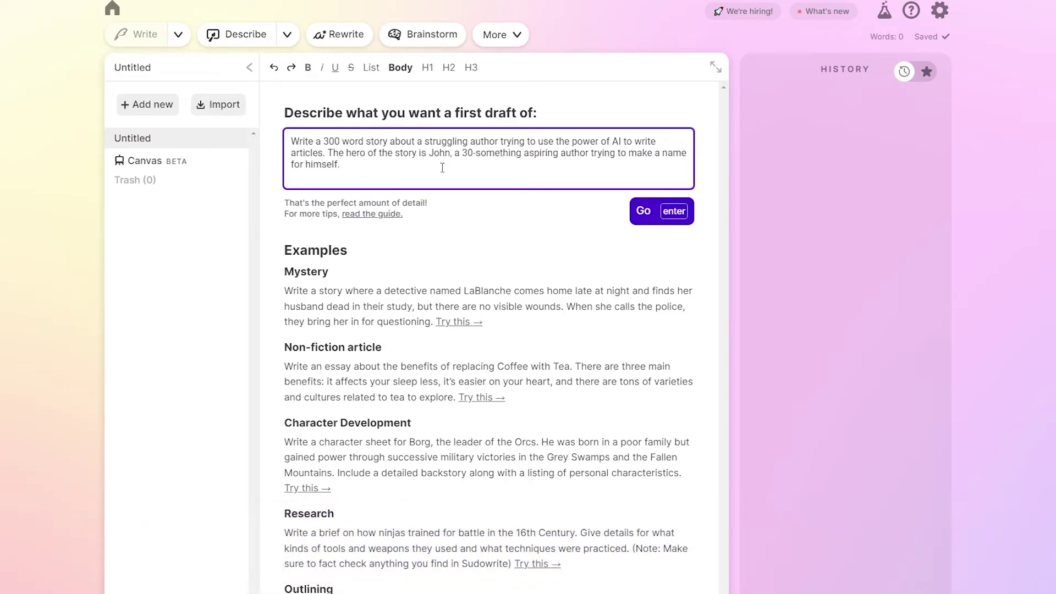
left_click(645, 220)
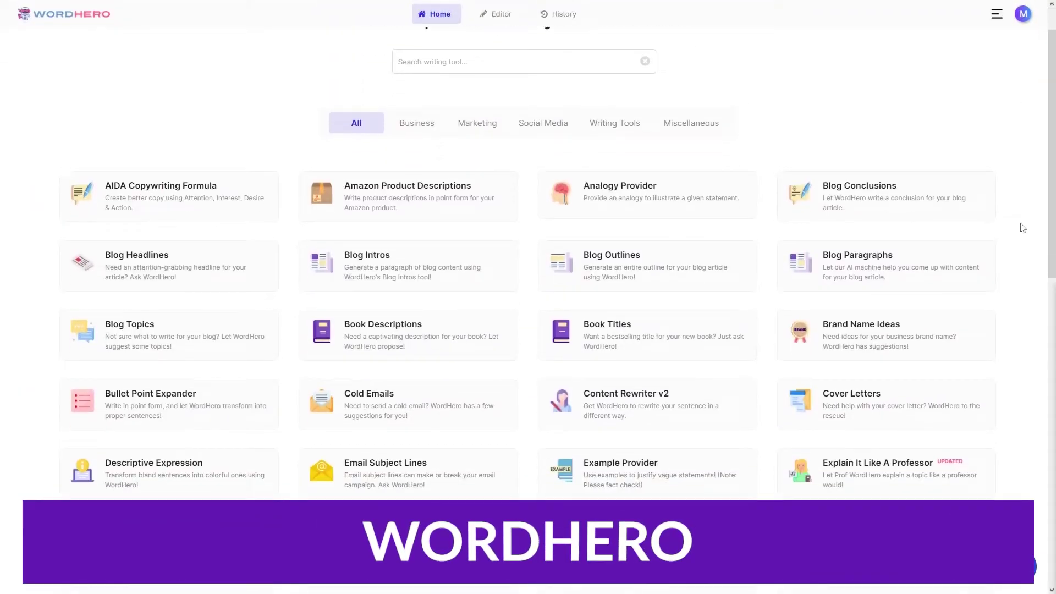
Filter WordHero's tools to Marketing and search for 'email'.
scroll(1026, 225, "down", 5)
scroll(1022, 228, "down", 9)
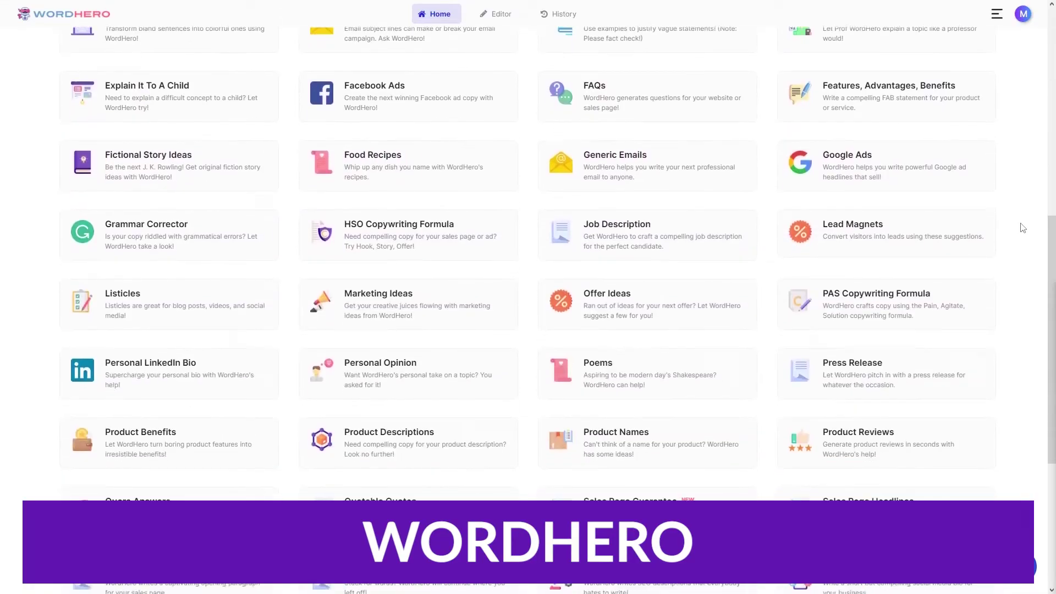
scroll(1021, 227, "up", 3)
scroll(1021, 227, "up", 11)
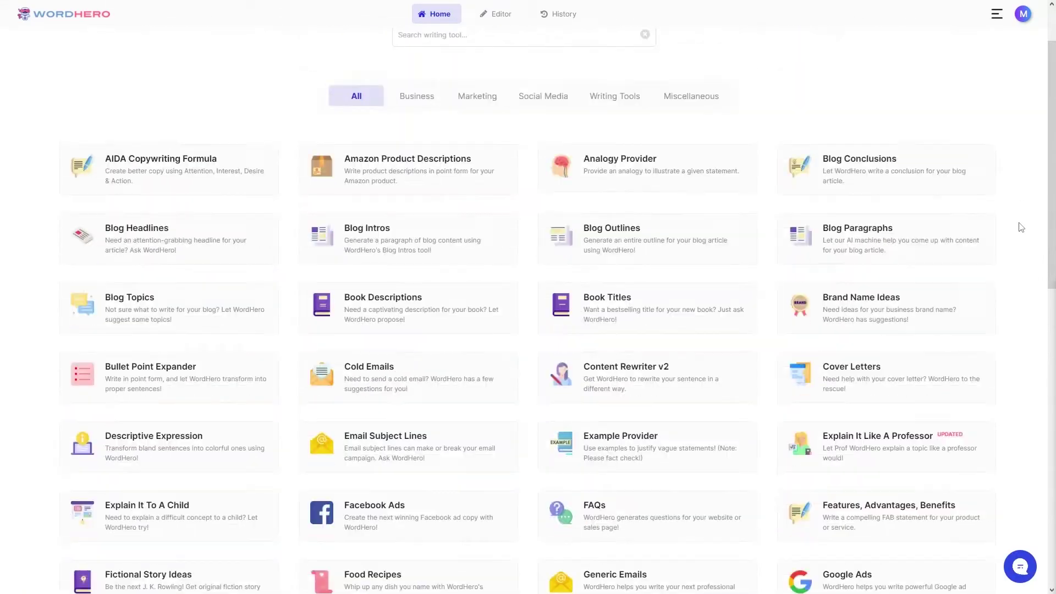
left_click(477, 174)
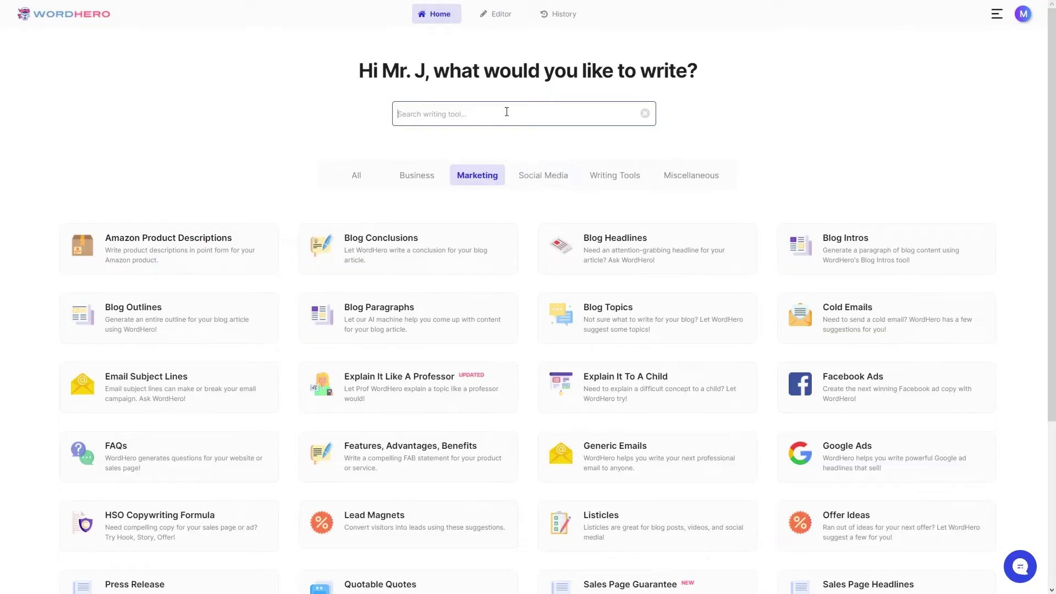
type("email")
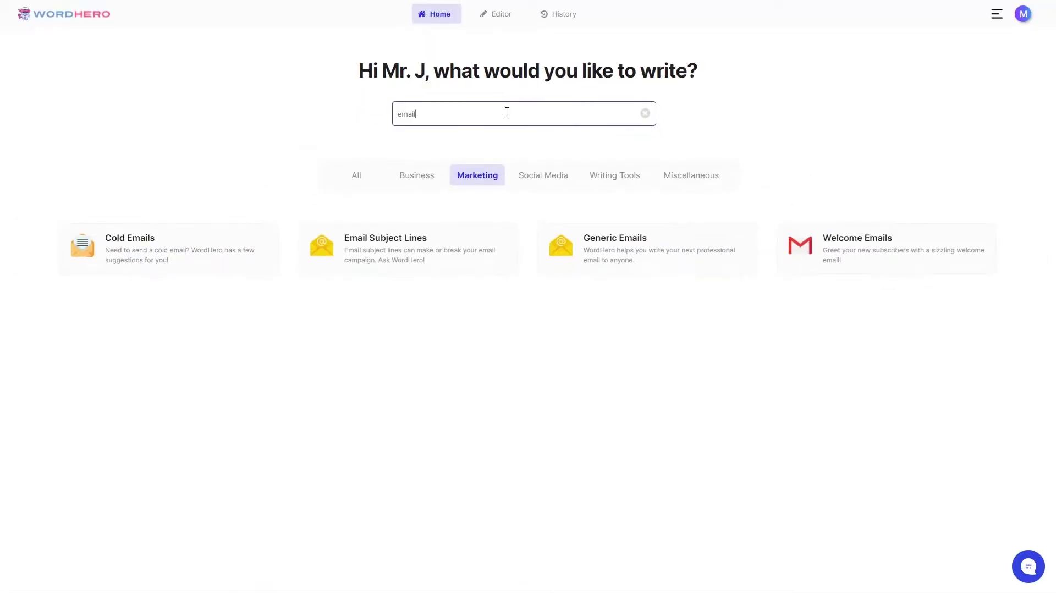
Generate Generic Emails offering the manager a video ad, and copy the first email.
left_click(677, 267)
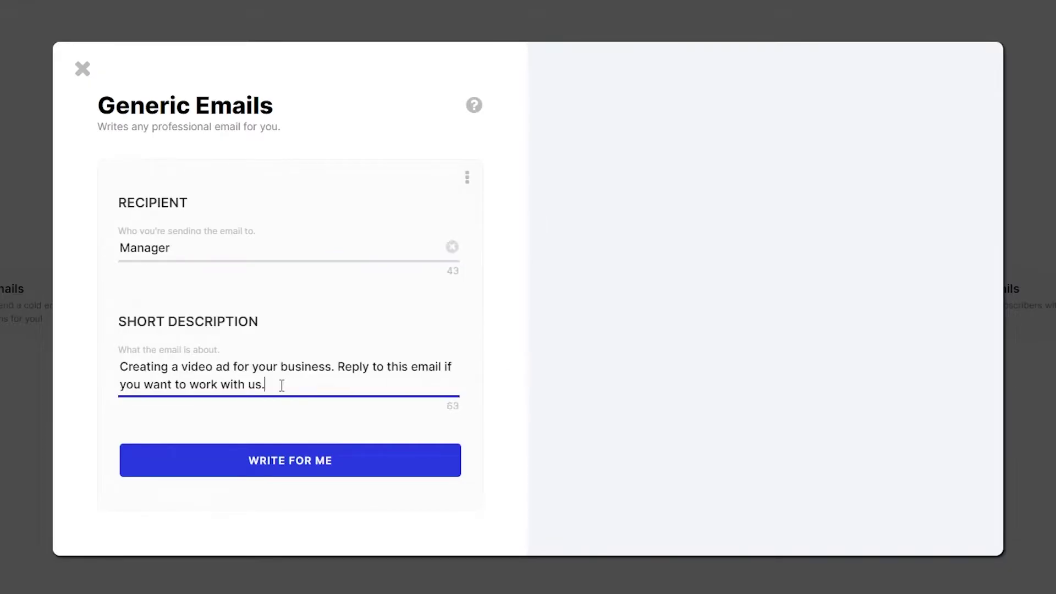
left_click(350, 465)
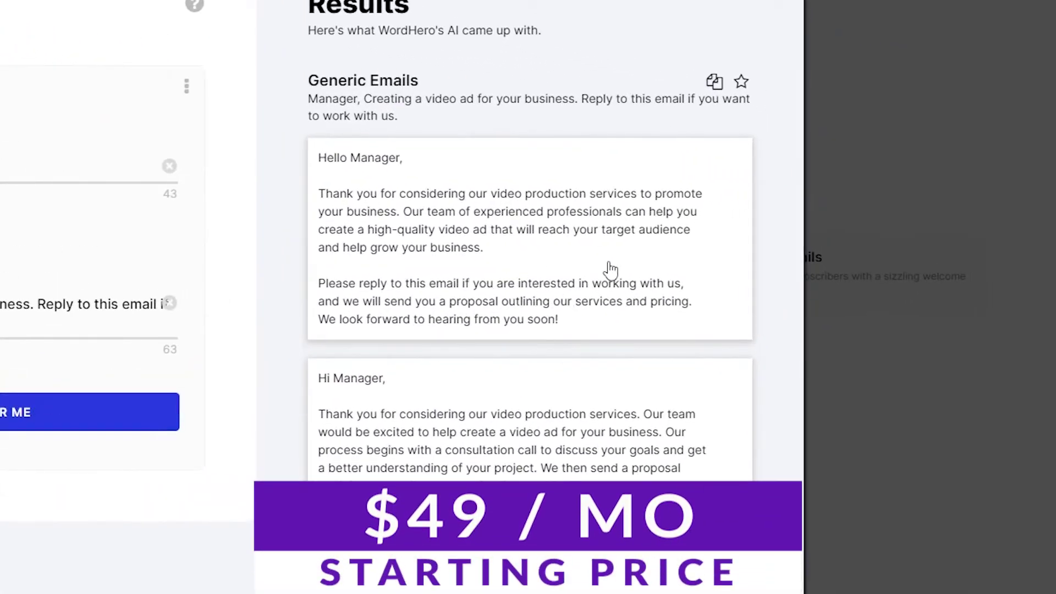
left_click(611, 269)
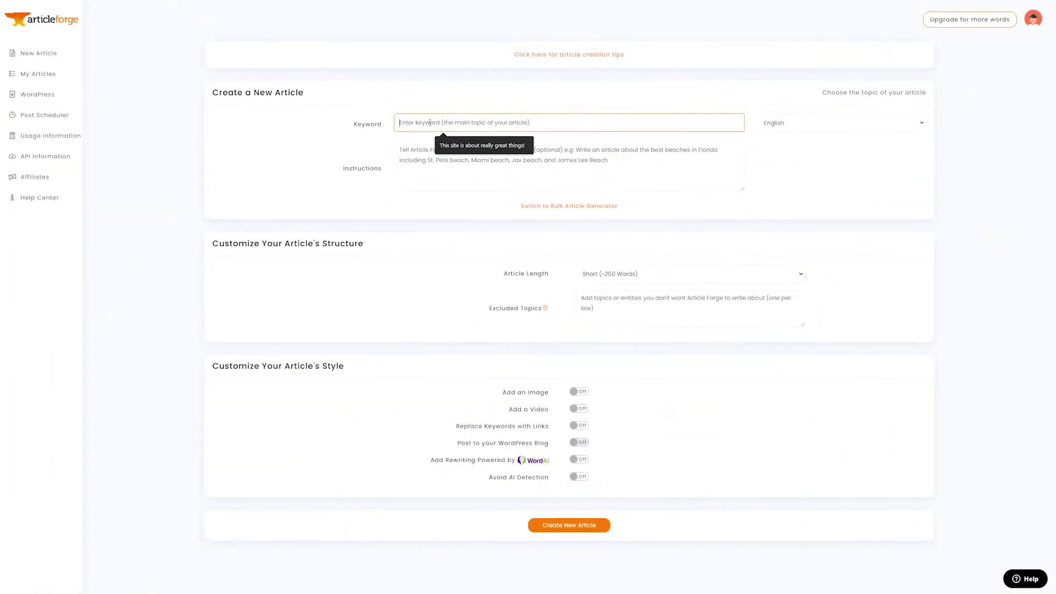
Enter keyword 'How is AI changing the way we write articles' and instruction 'Write a blog piece on the importance of AI tools'.
type("How is AI changing")
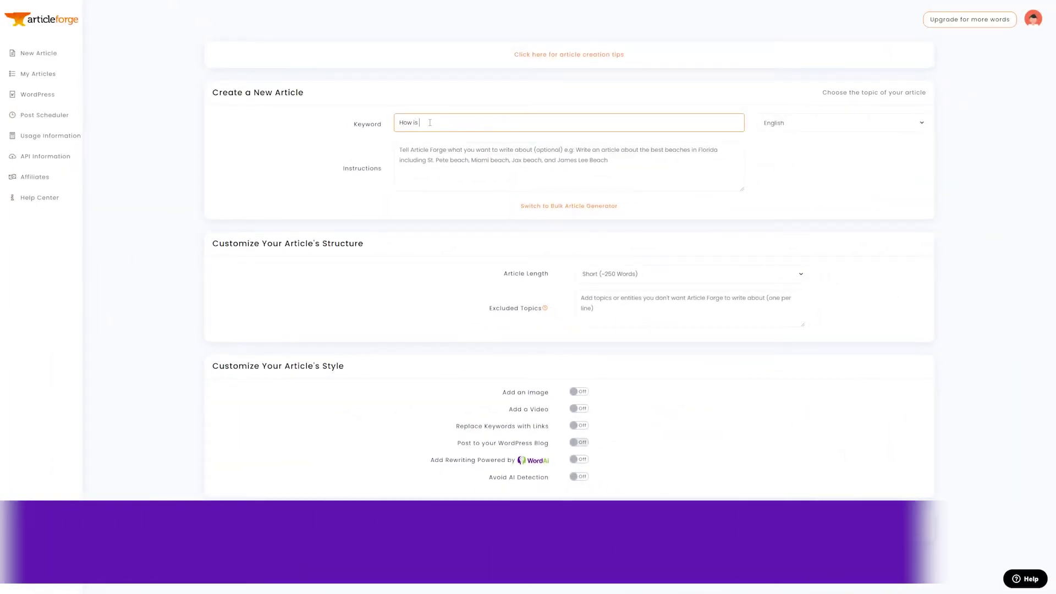
type(" the way we ")
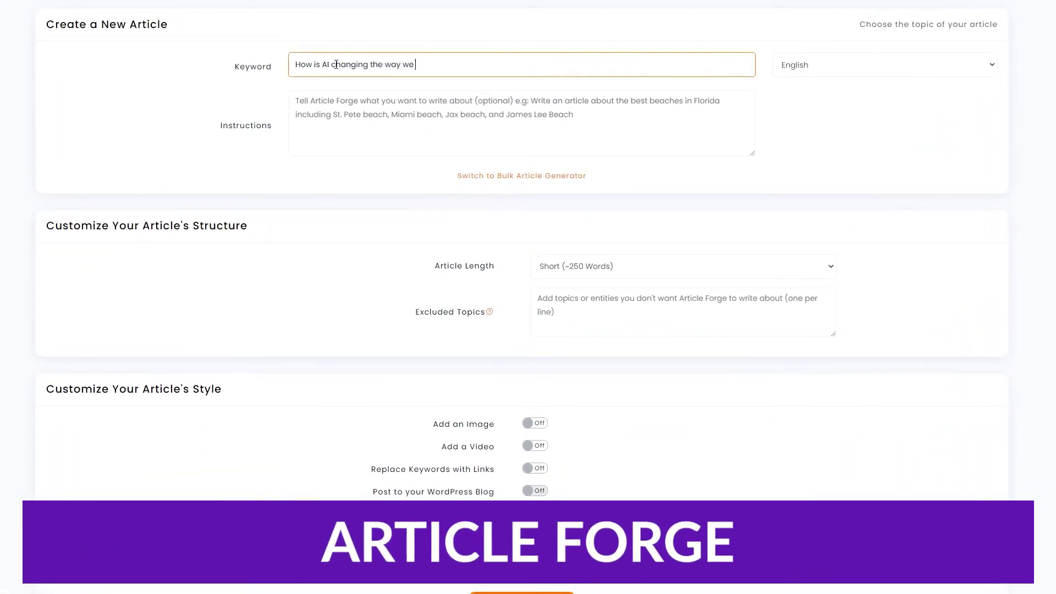
type("write articles?")
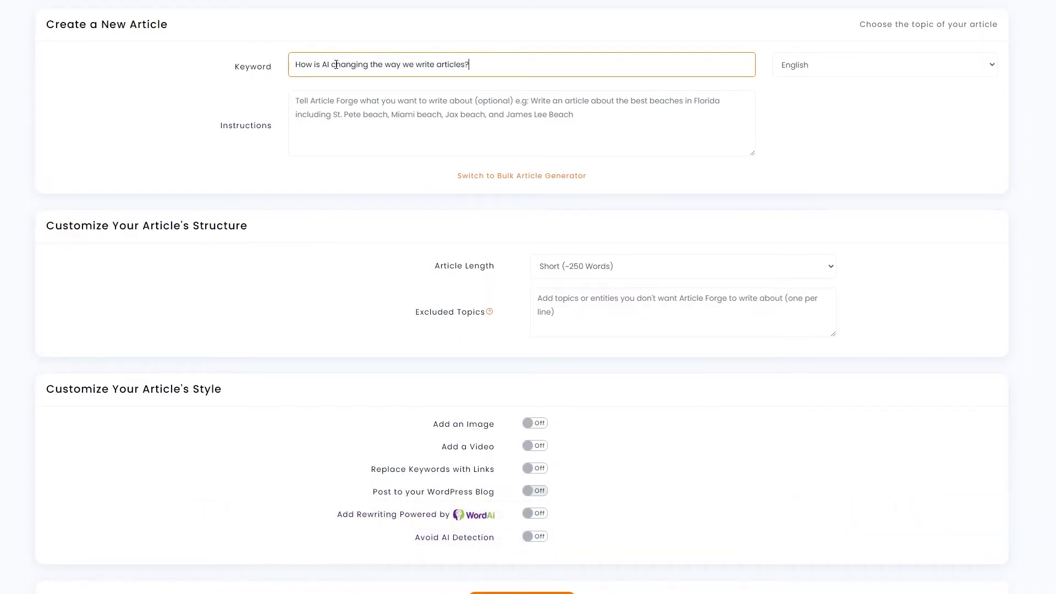
left_click(416, 115)
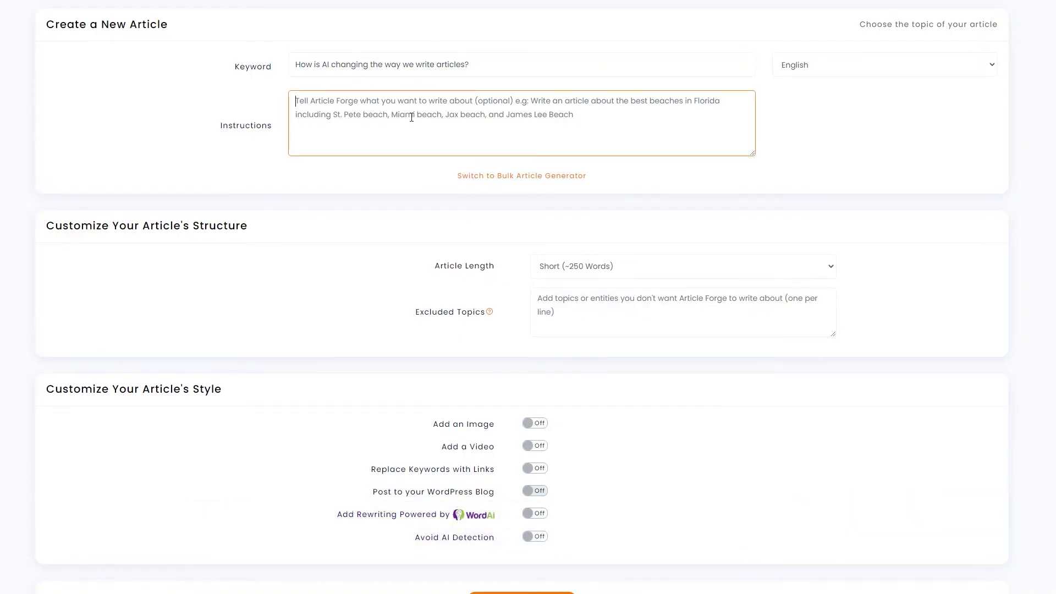
type("Write")
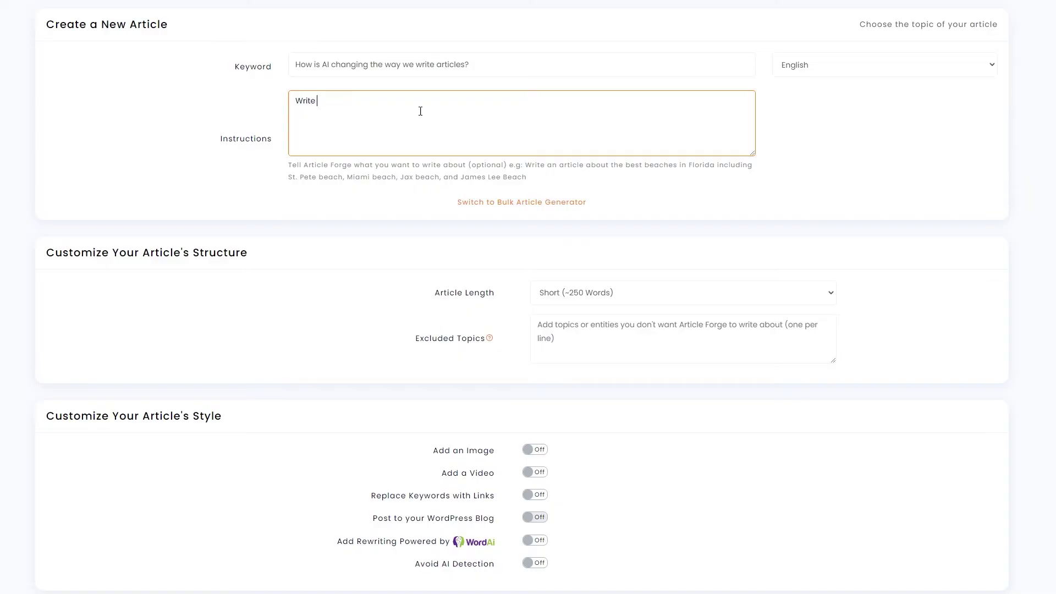
type(" a blog piece on the importance of AI tools")
Keep the article length Short (about 250 words), create the article, and open the result.
left_click(388, 317)
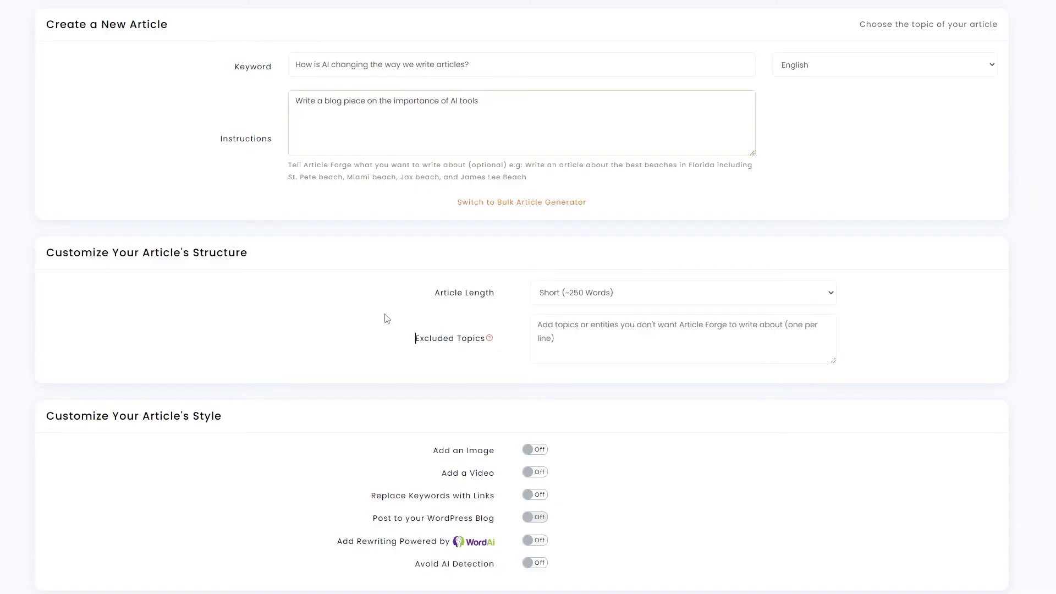
left_click(589, 292)
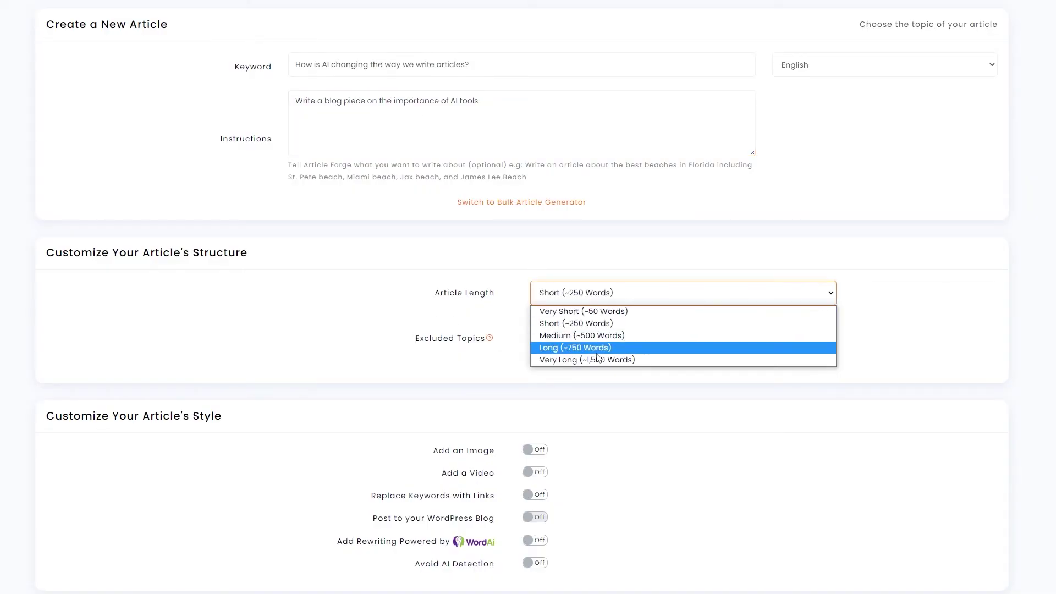
left_click(595, 324)
left_click(579, 339)
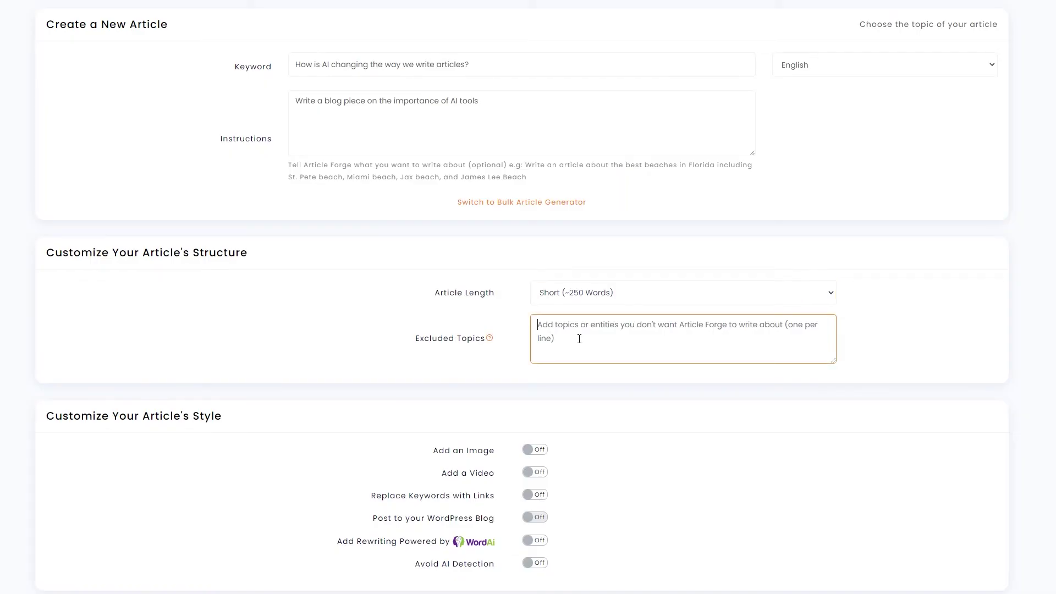
left_click(531, 379)
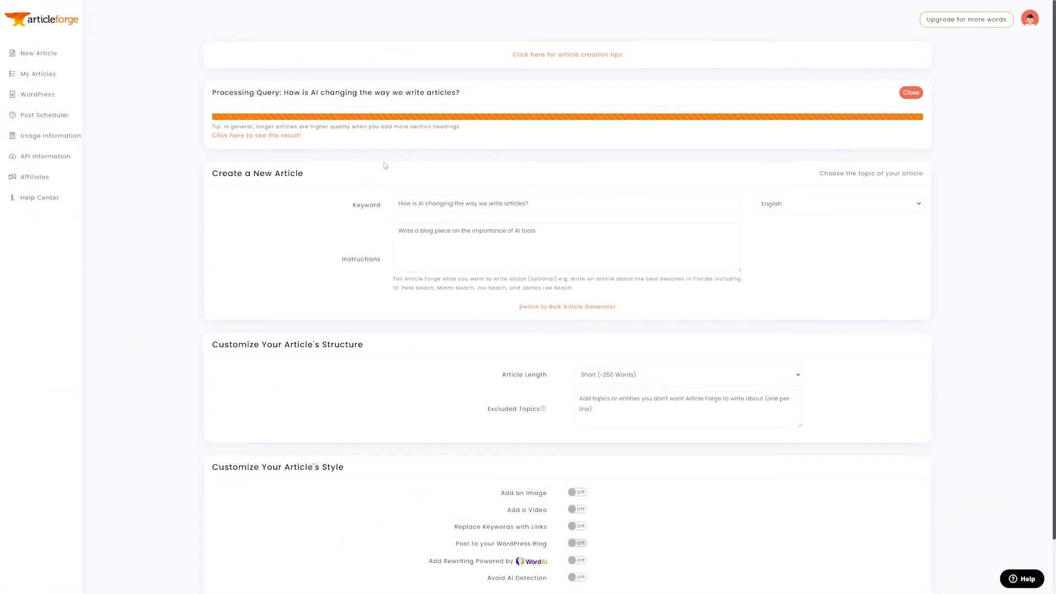
left_click(284, 136)
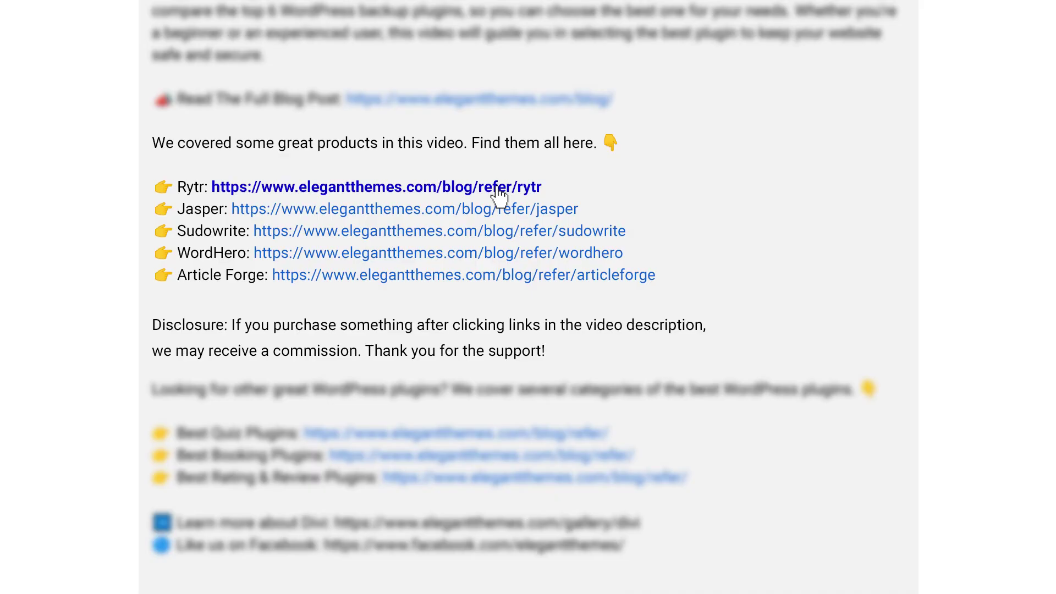
Go to Rytr's site from the description link and view the Free, Saver $9 and Unlimited $29 plans.
left_click(496, 190)
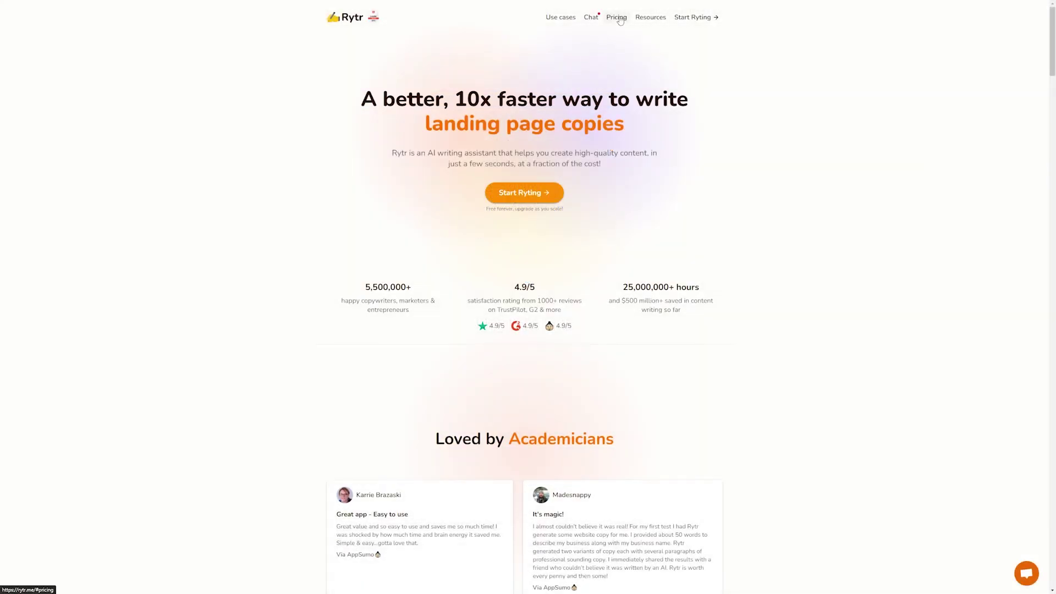
left_click(616, 17)
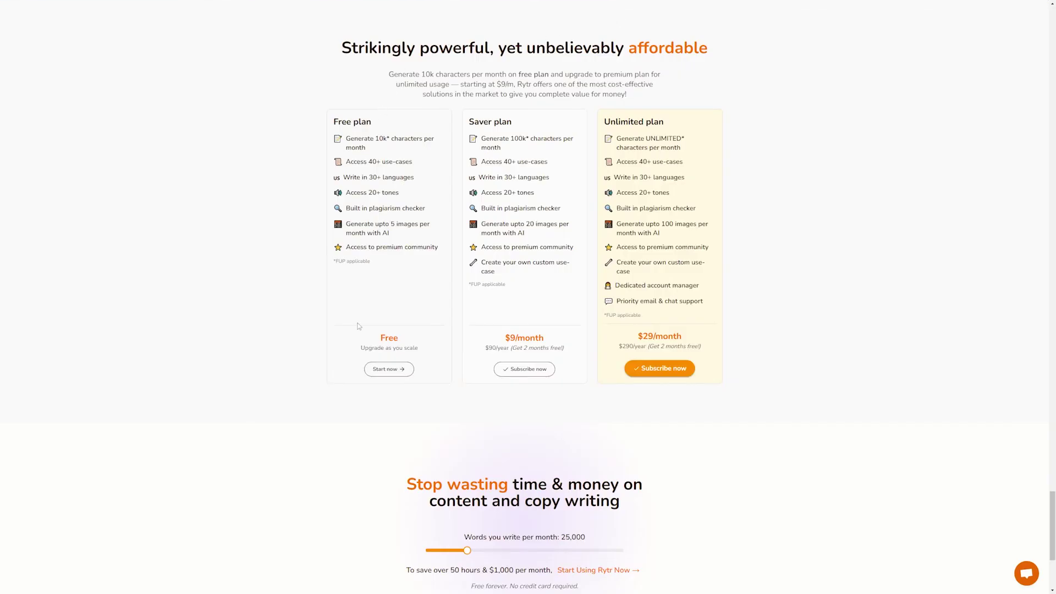